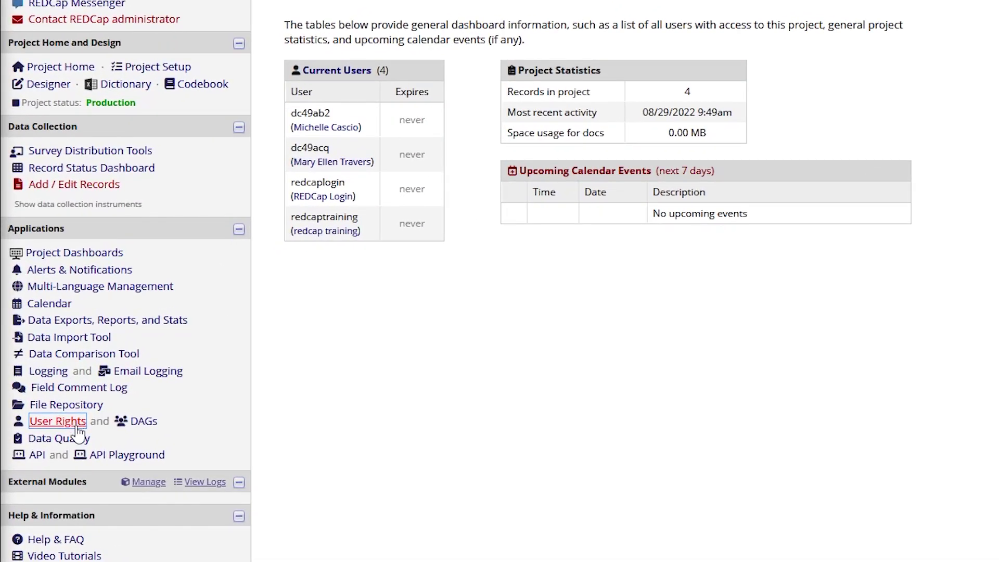
From User Rights, start a new role named 'Power User' and open its privilege form.
left_click(58, 421)
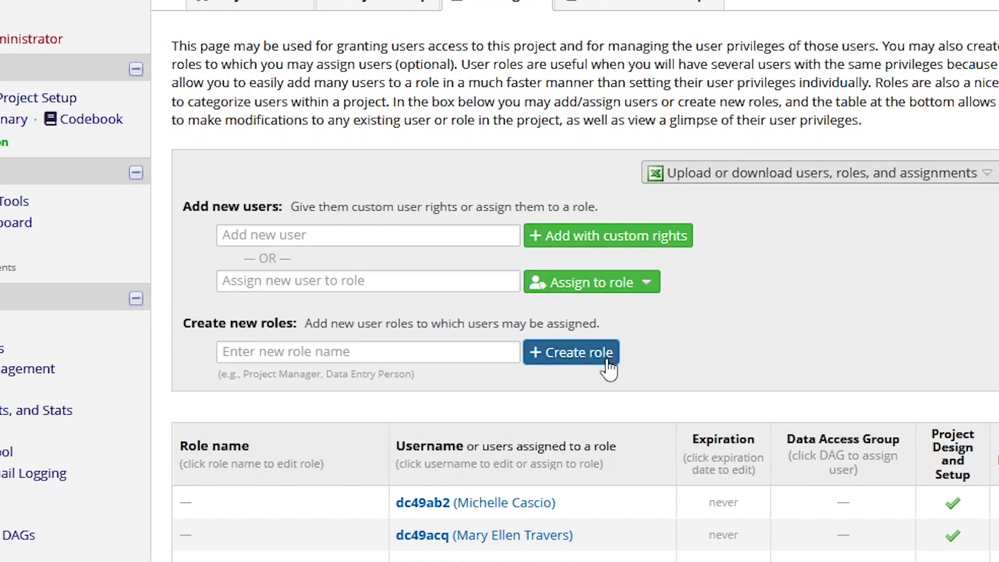
left_click(465, 350)
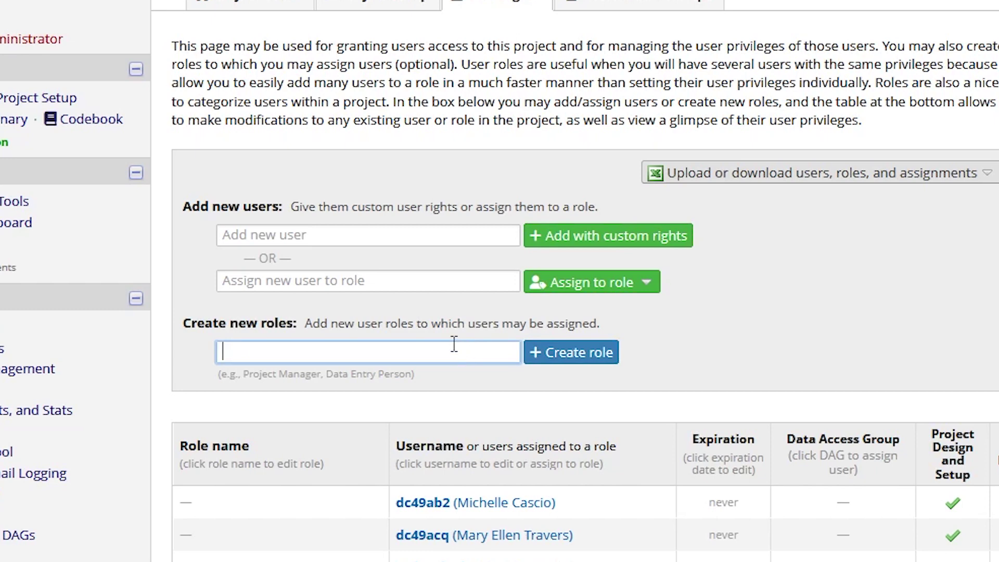
type("Power User")
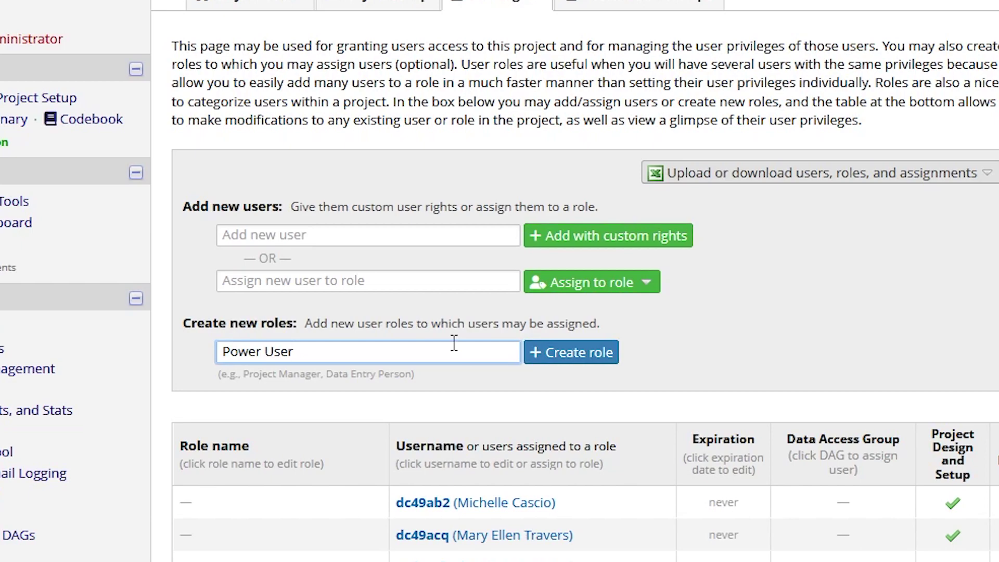
left_click(606, 366)
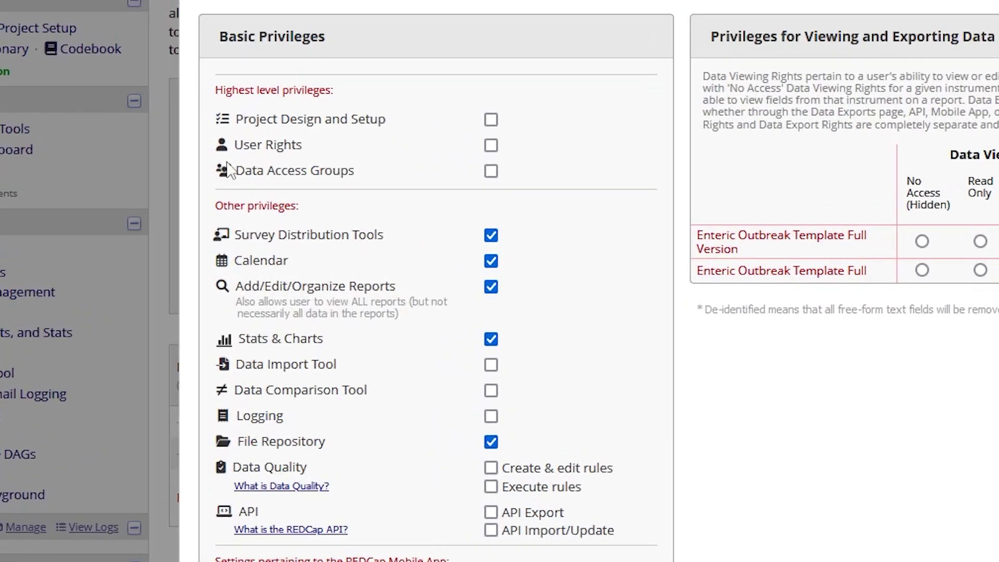
Review Power User privileges: Project Design, User Rights, Data Access Groups, Data Import, Data Quality, API, Data Export.
left_click_drag(225, 119, 394, 134)
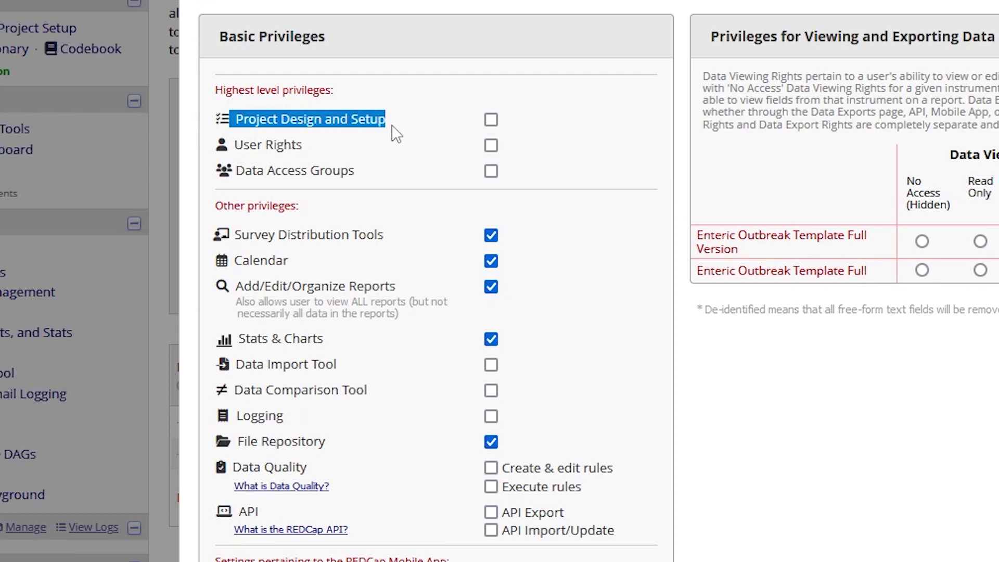
left_click_drag(228, 145, 309, 146)
left_click_drag(225, 176, 368, 172)
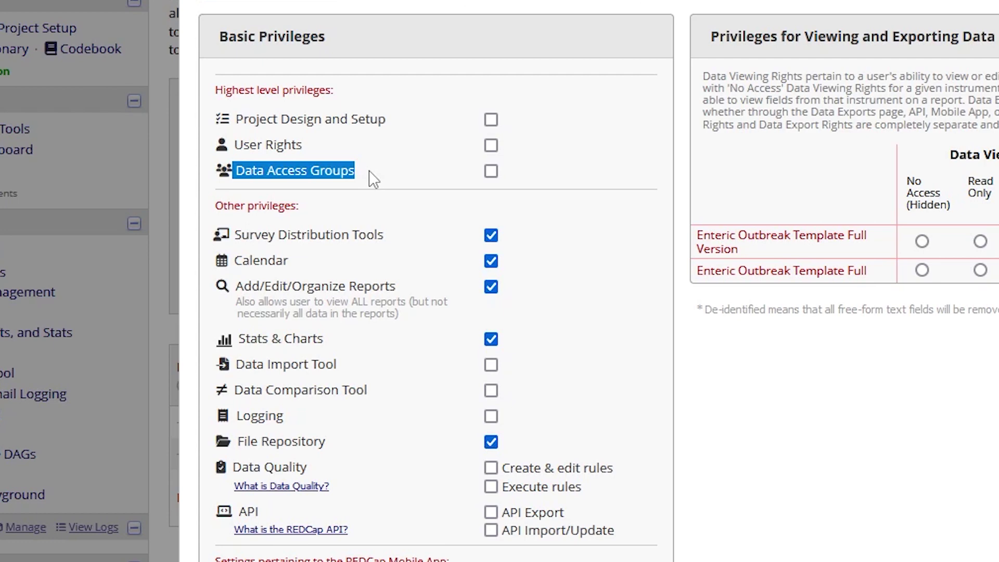
mouse_move(237, 364)
left_mouse_down()
mouse_move(308, 299)
mouse_move(345, 302)
left_mouse_up()
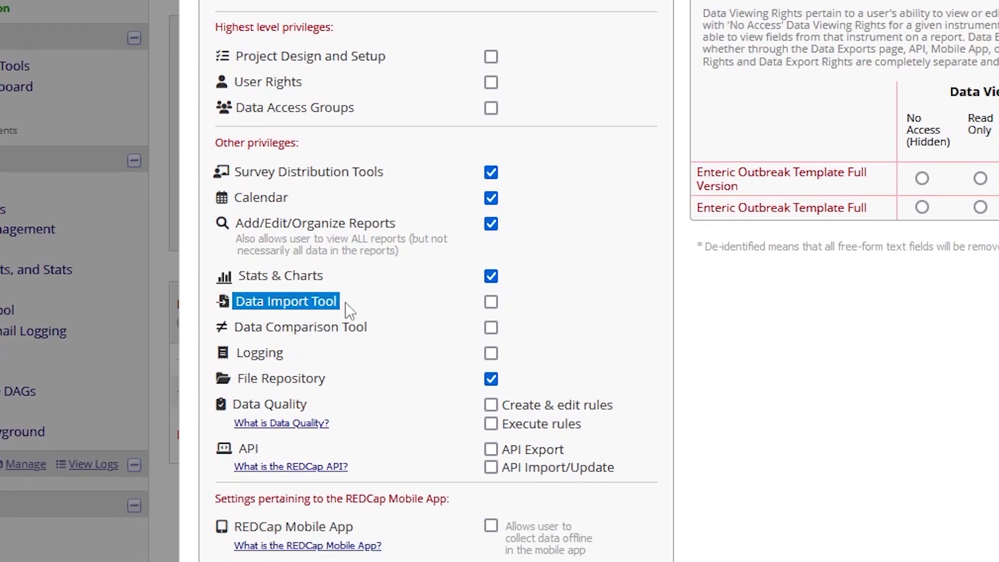
left_click_drag(231, 404, 327, 400)
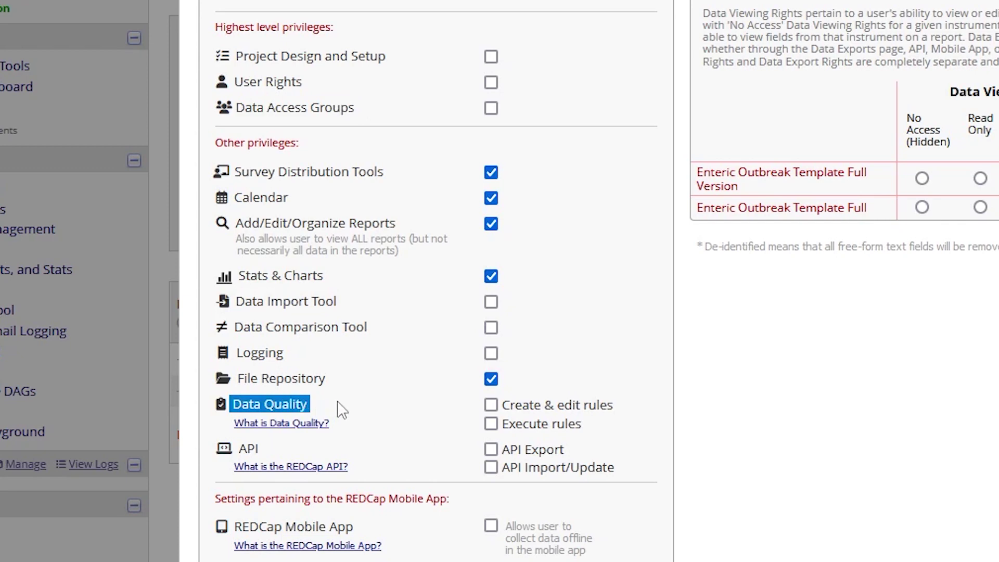
left_click_drag(234, 448, 346, 447)
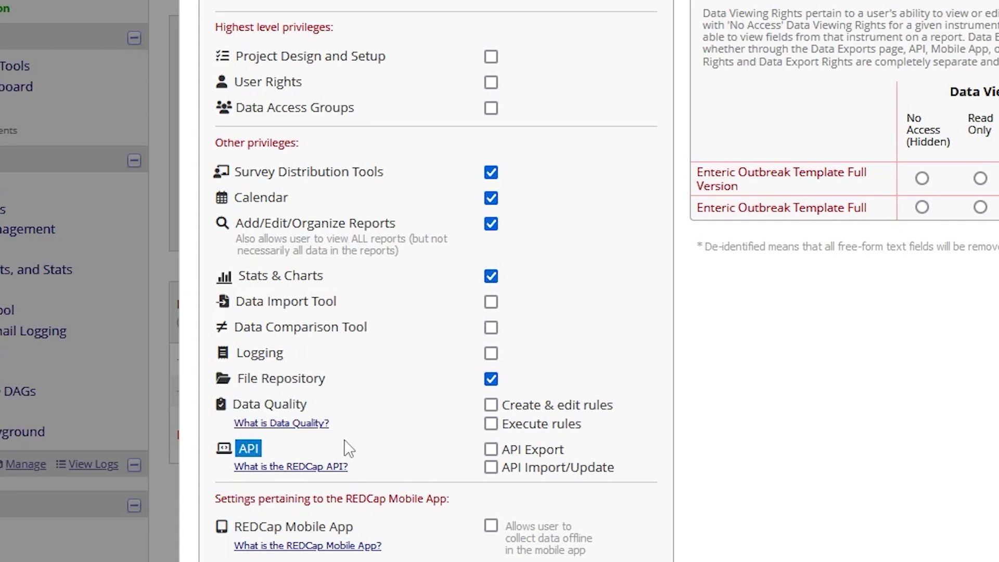
left_click(389, 447)
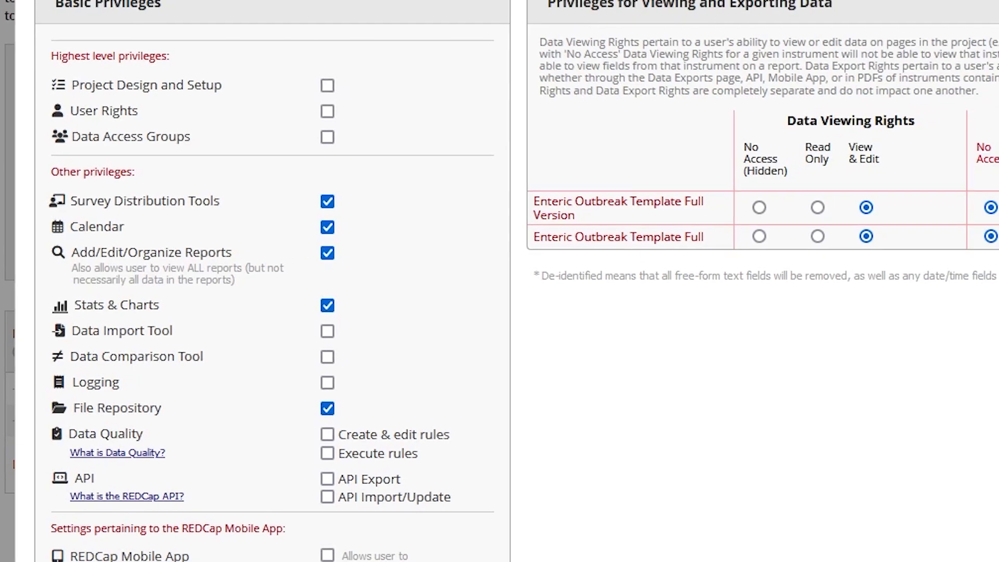
left_click_drag(732, 173, 862, 179)
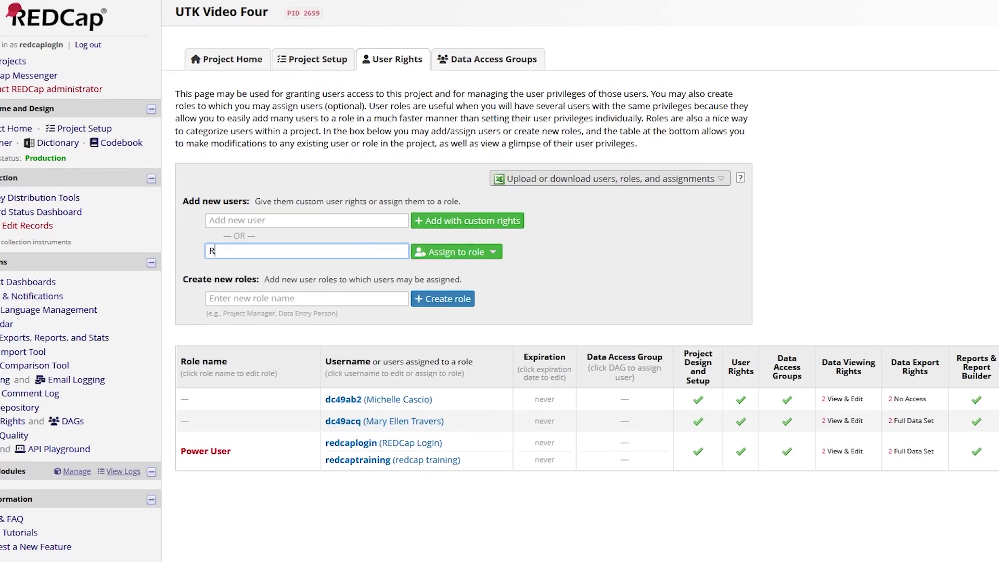
type("Re")
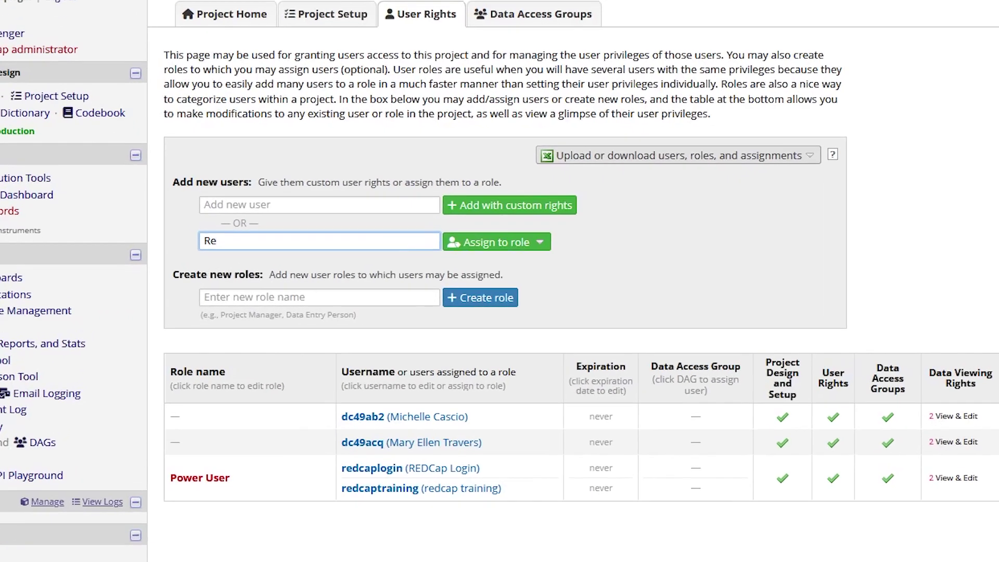
type("dcap")
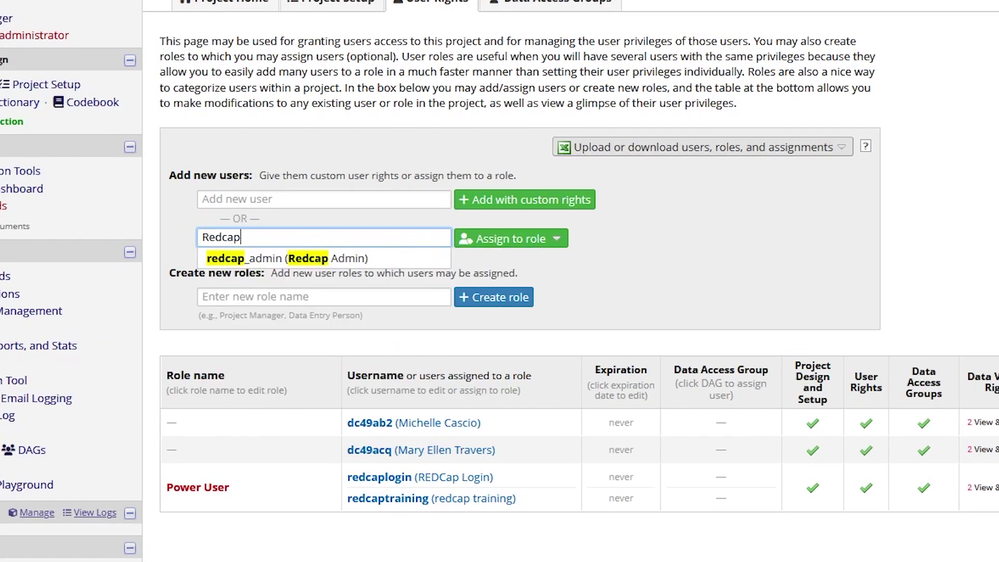
type("login")
Assign redcaplogin to the Power User role, then view and dismiss its user actions.
left_click(549, 242)
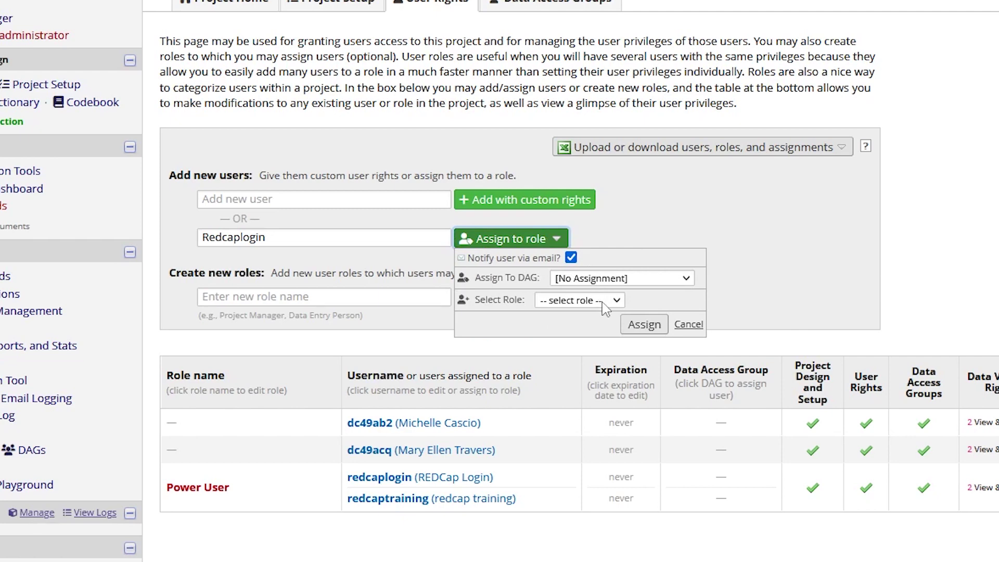
left_click(605, 304)
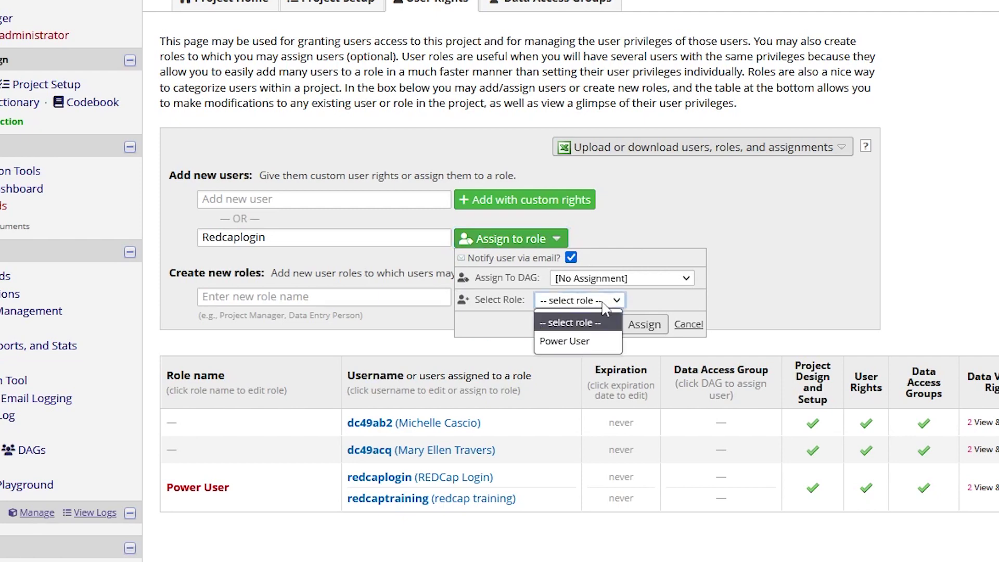
left_click(593, 342)
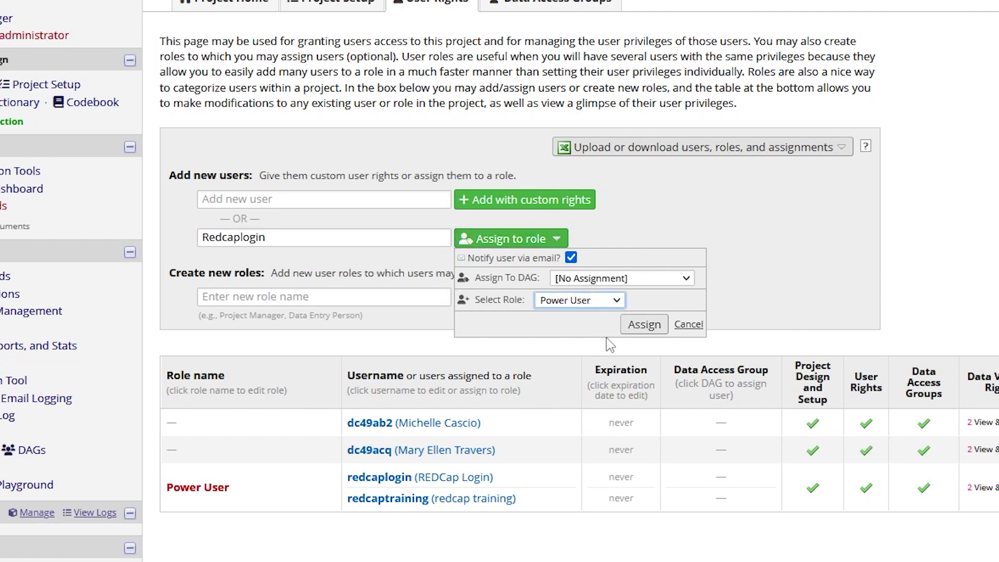
left_click(646, 329)
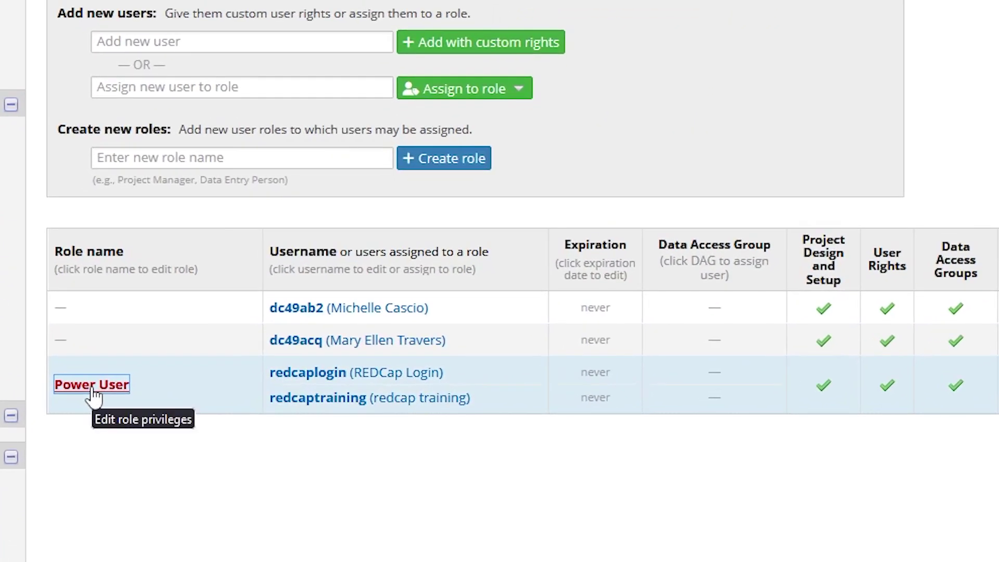
left_click(419, 388)
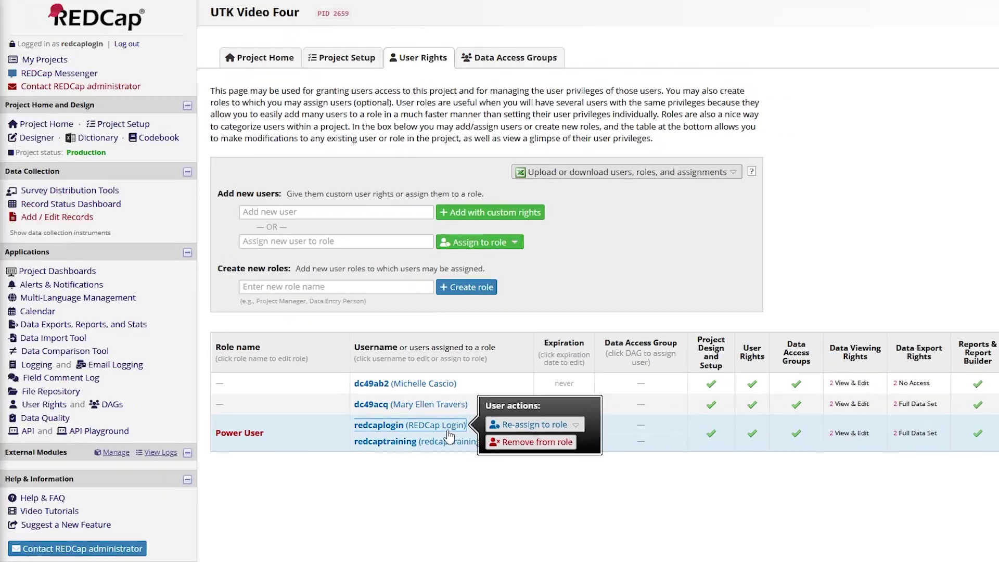
left_click(546, 346)
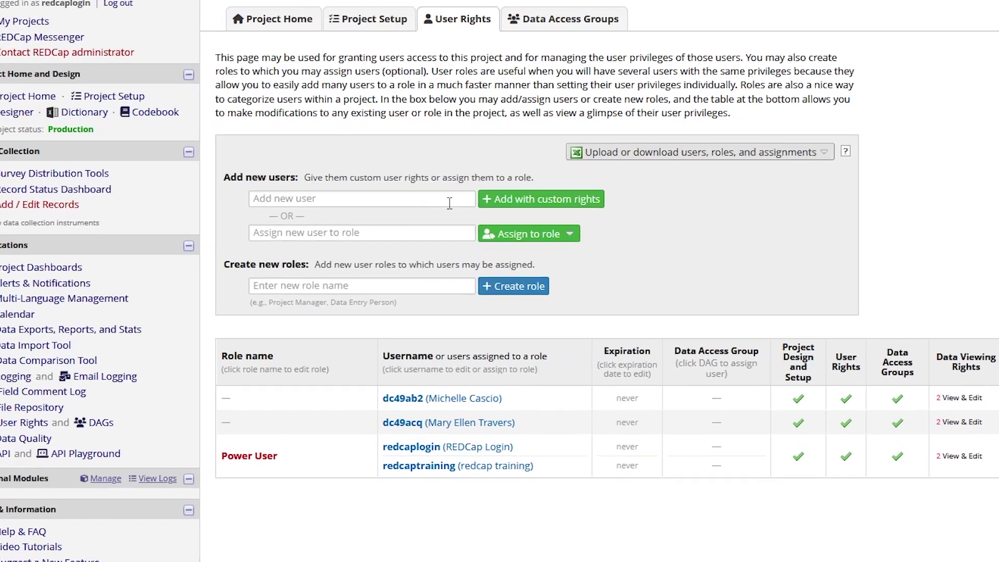
left_click(410, 216)
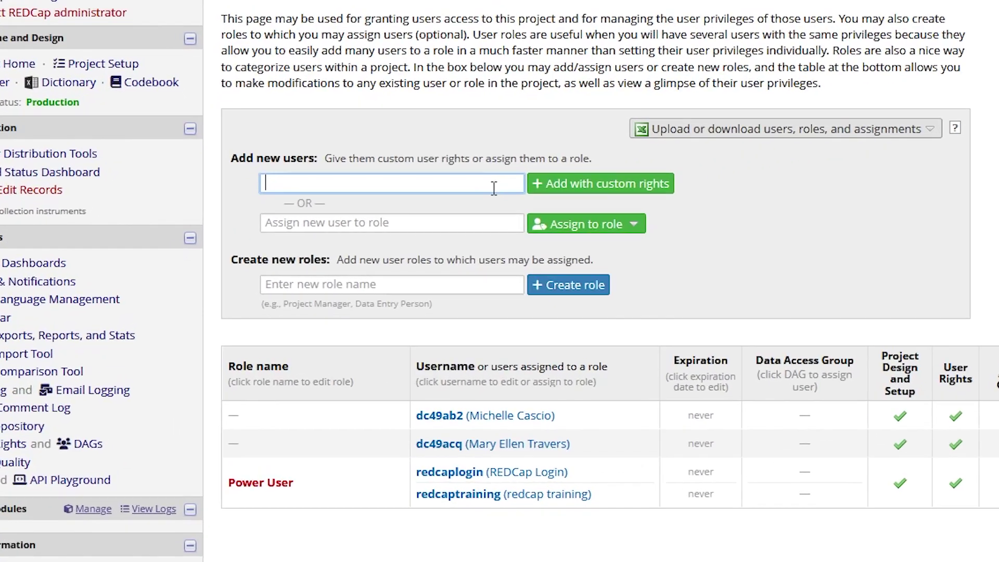
type("redcaplogin")
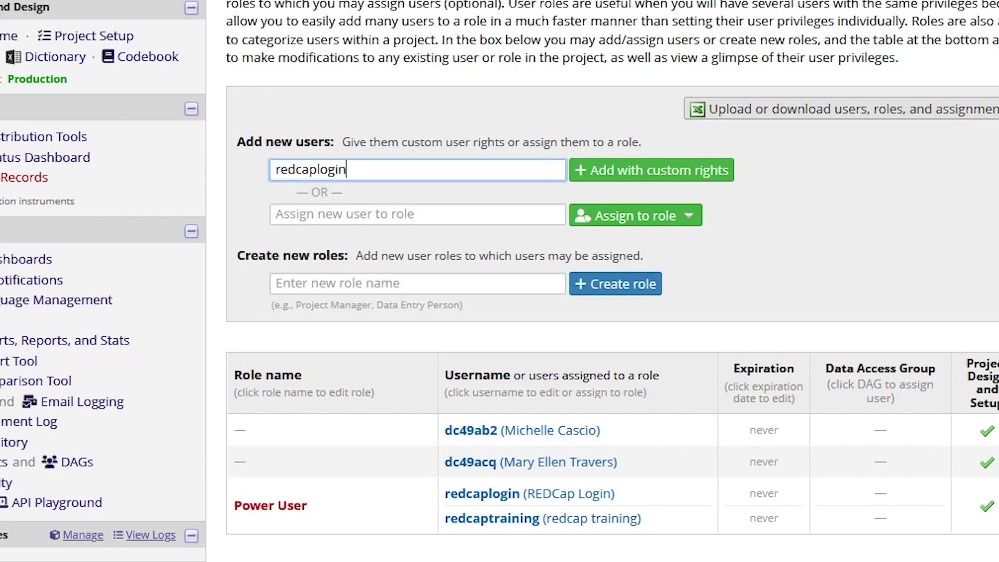
left_click(643, 177)
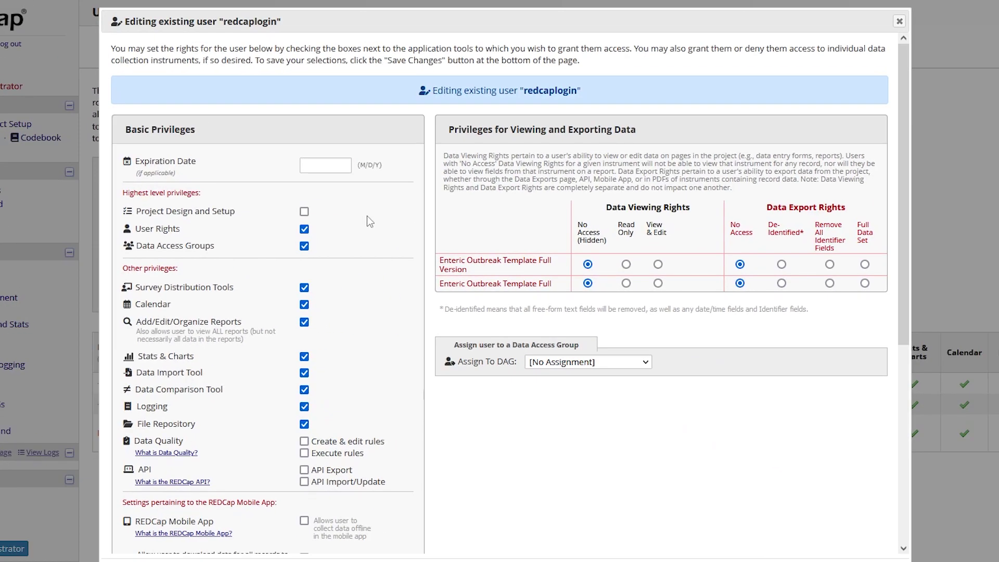
left_click(305, 287)
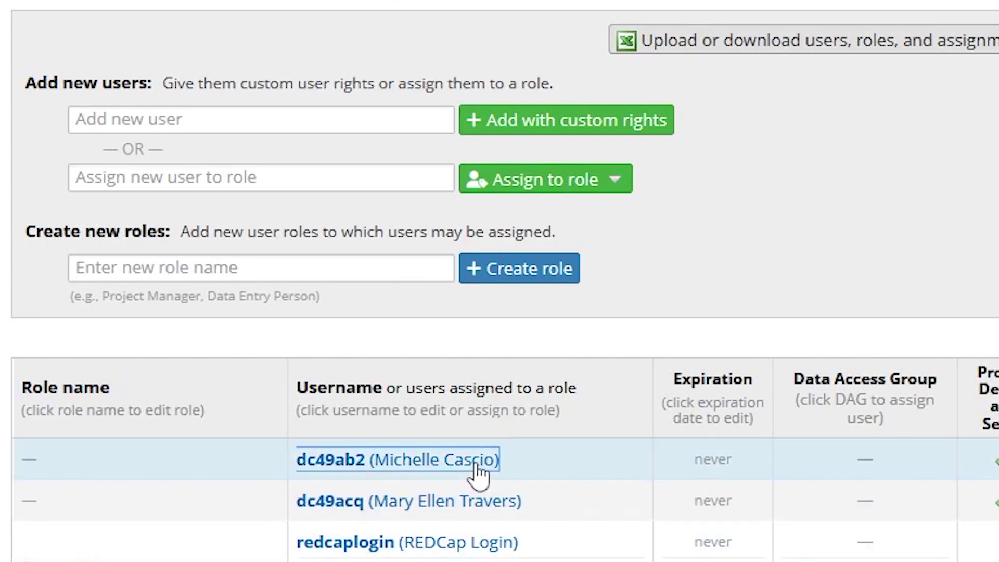
left_click(476, 467)
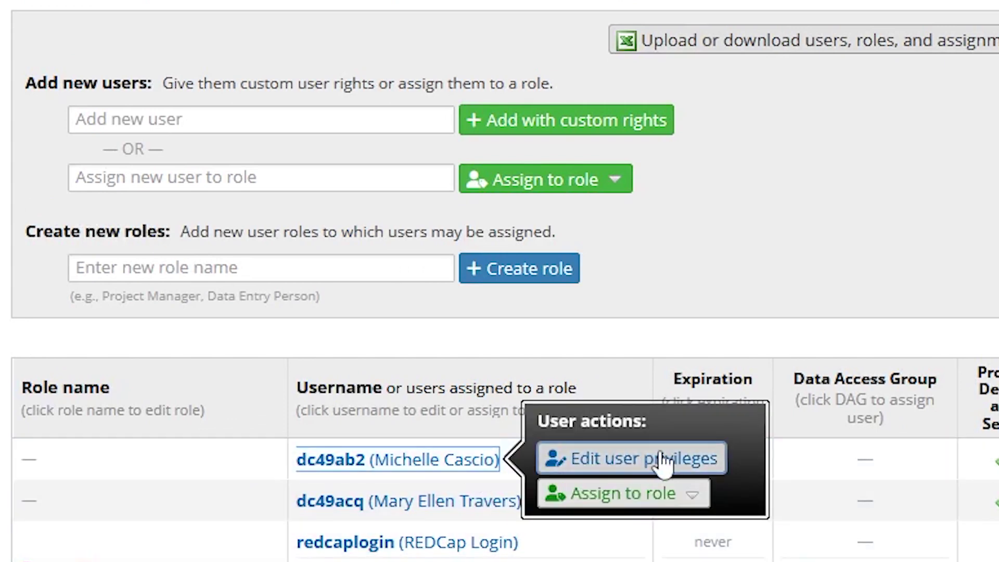
left_click(722, 472)
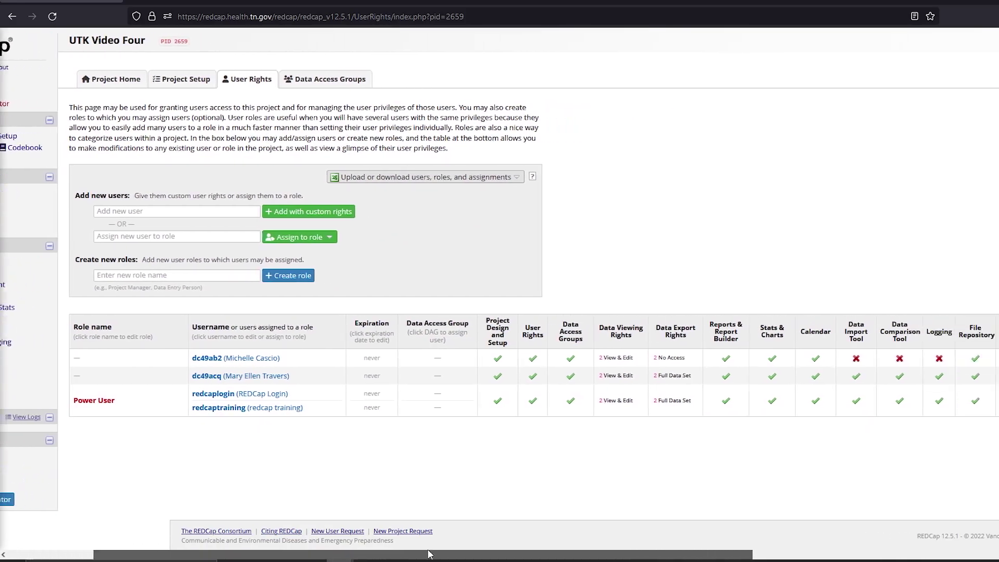
scroll(663, 543, "right", 5)
scroll(662, 544, "left", 5)
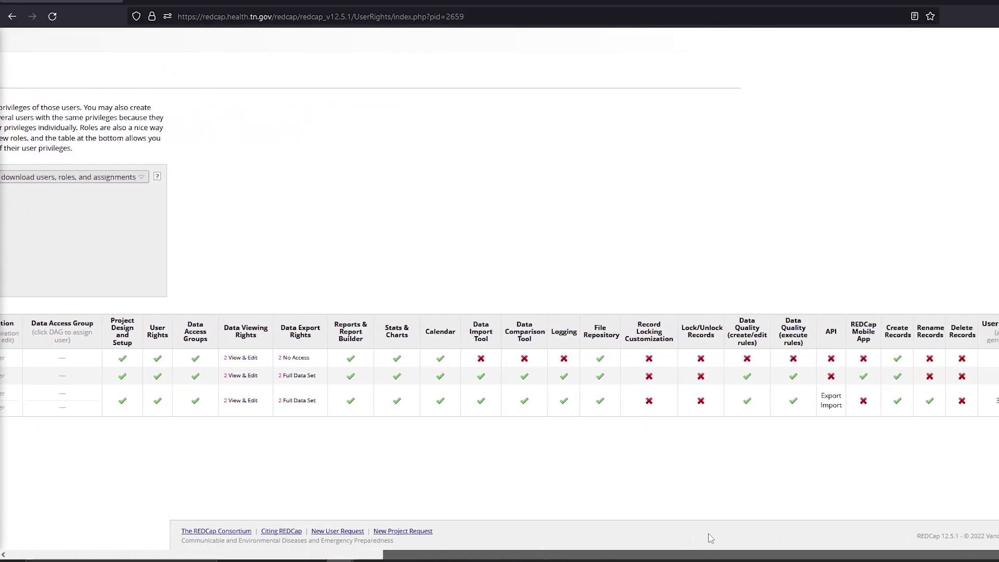
left_click_drag(374, 557, 348, 556)
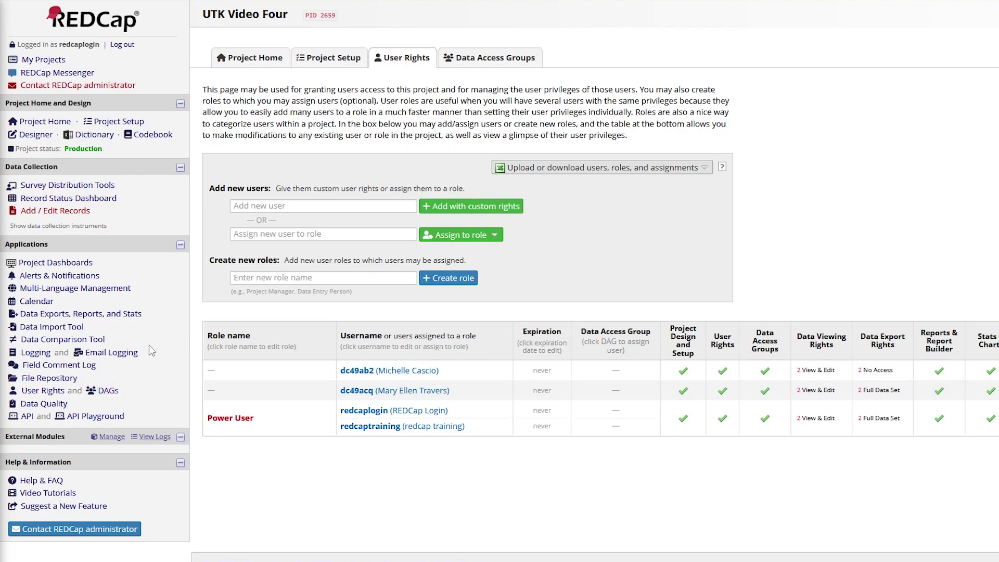
Switch to the Data Access Groups page listing the Nashville/Davidson and West Tennessee groups.
left_click(522, 62)
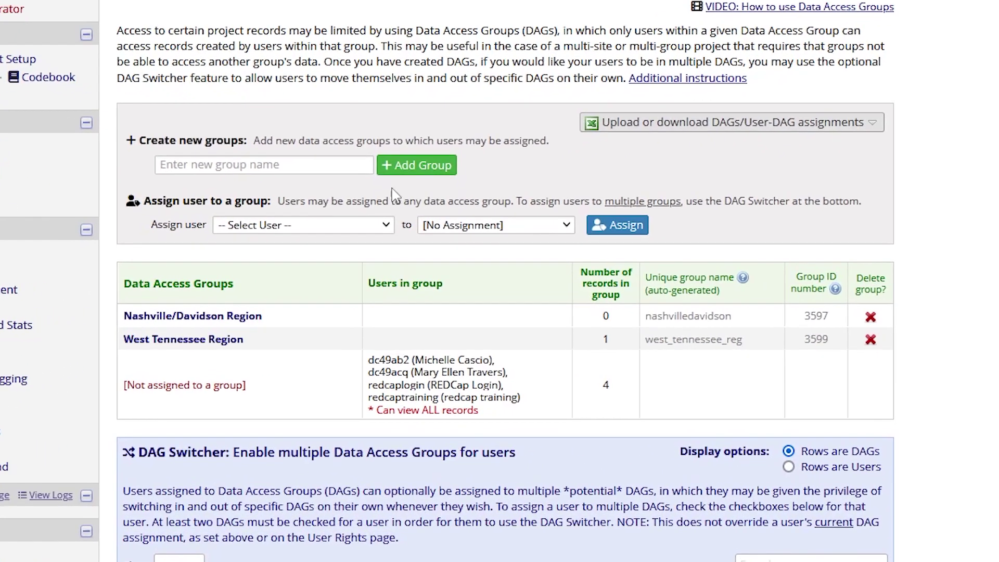
Add the 'East Tennessee Region' group and assign user redcaptraining to it.
left_click(366, 197)
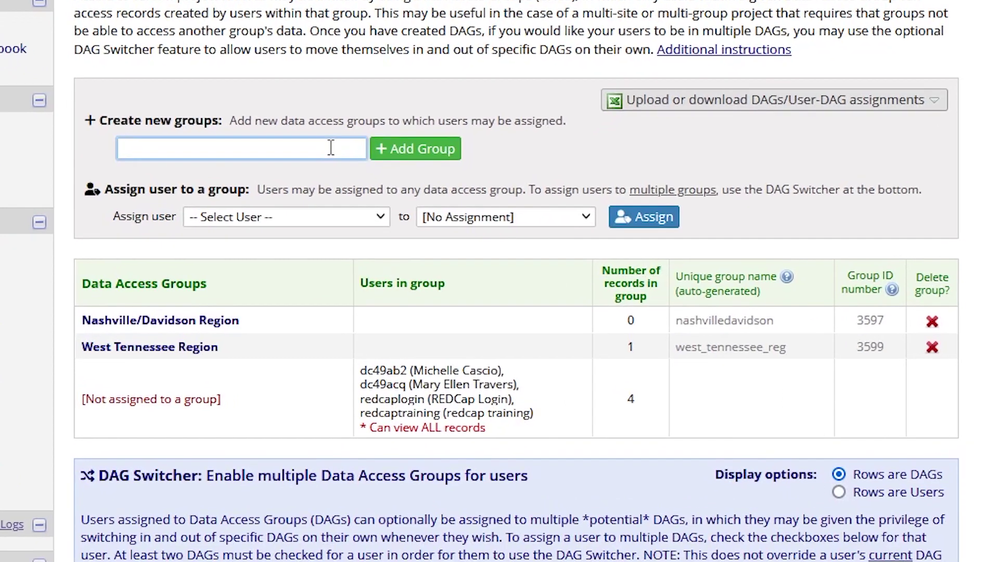
type("East Tennessee Region")
left_click(428, 154)
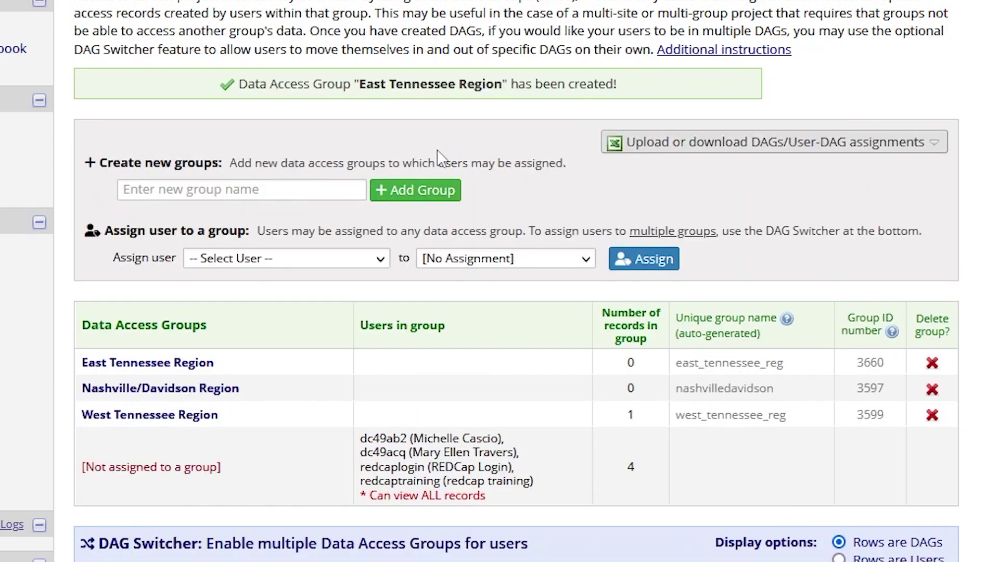
left_click(352, 259)
scroll(353, 259, "down", 1)
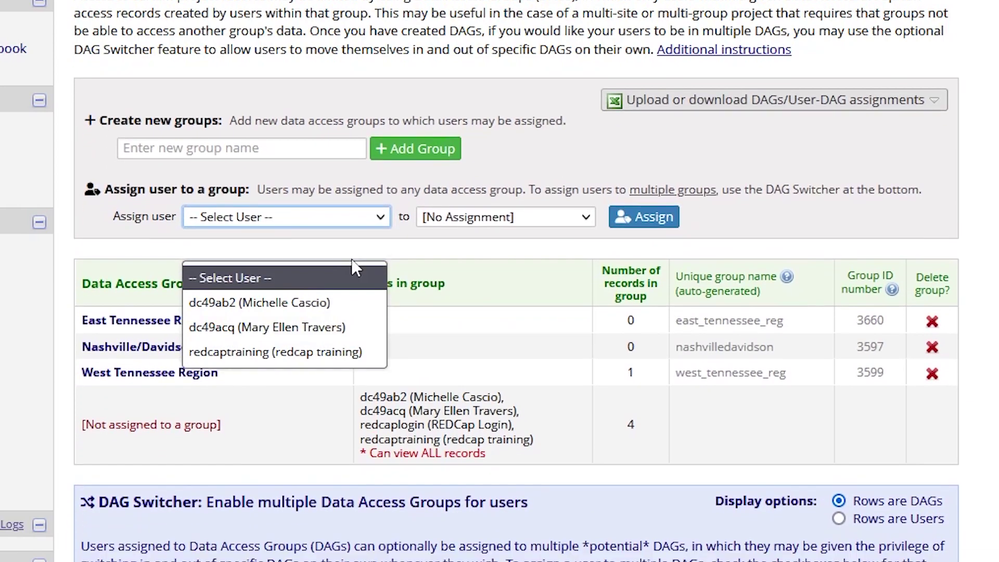
left_click(335, 358)
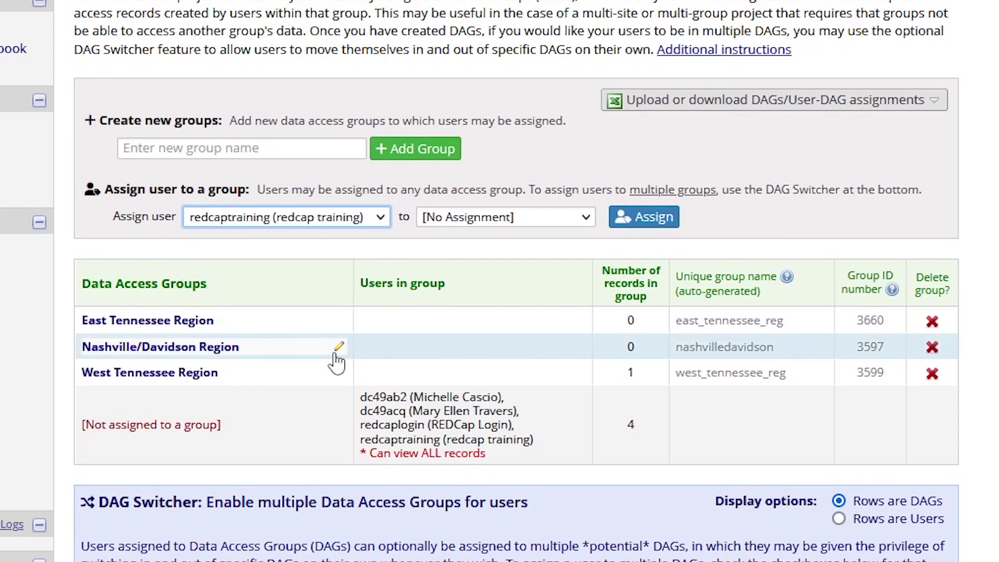
left_click(546, 219)
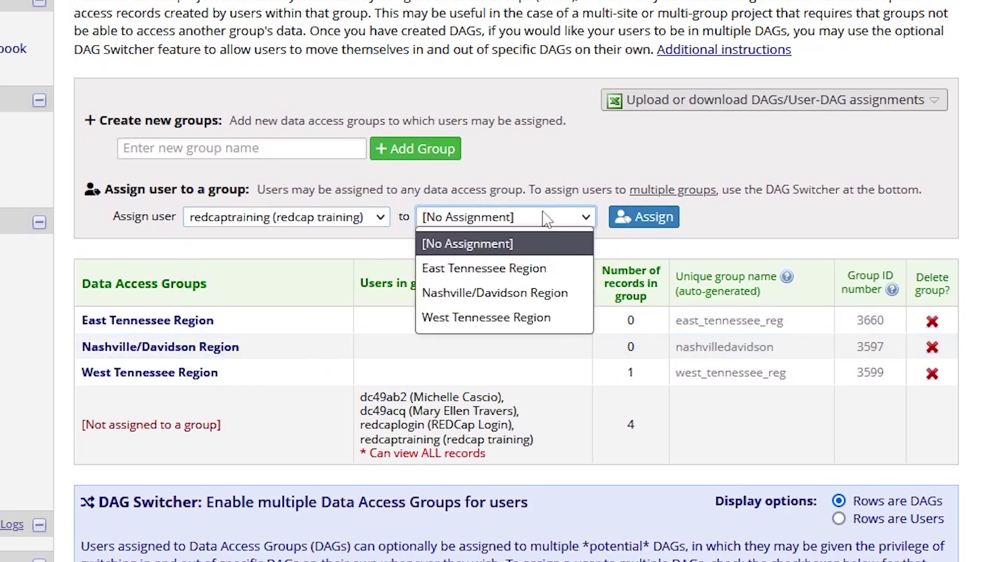
left_click(541, 270)
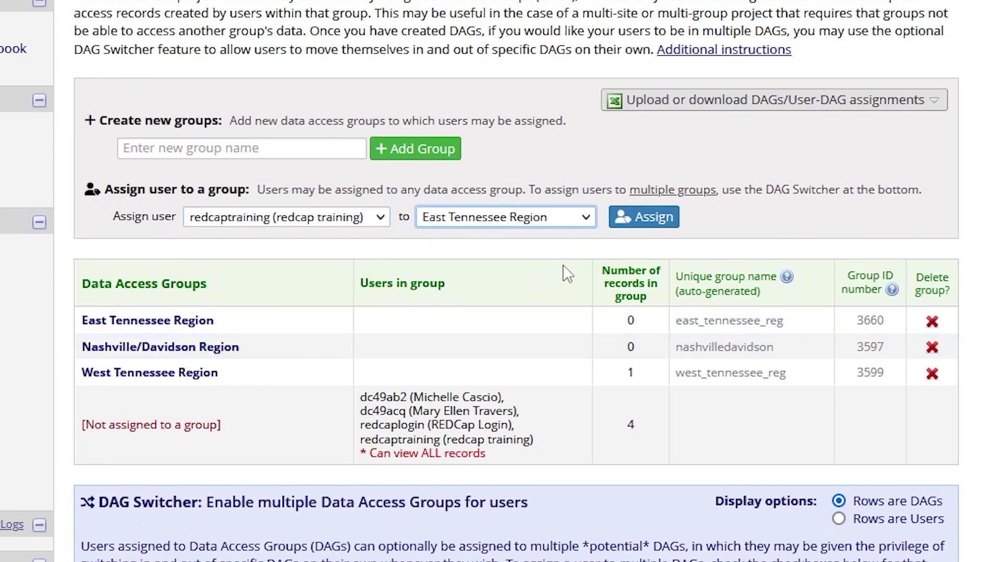
left_click(656, 217)
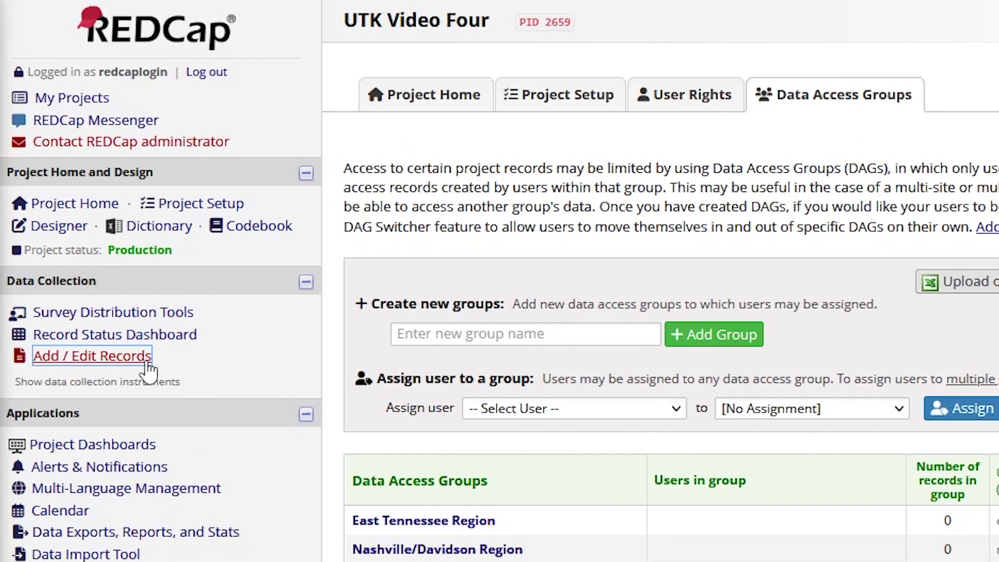
Go to Add / Edit Records and add new record 5.
left_click(148, 359)
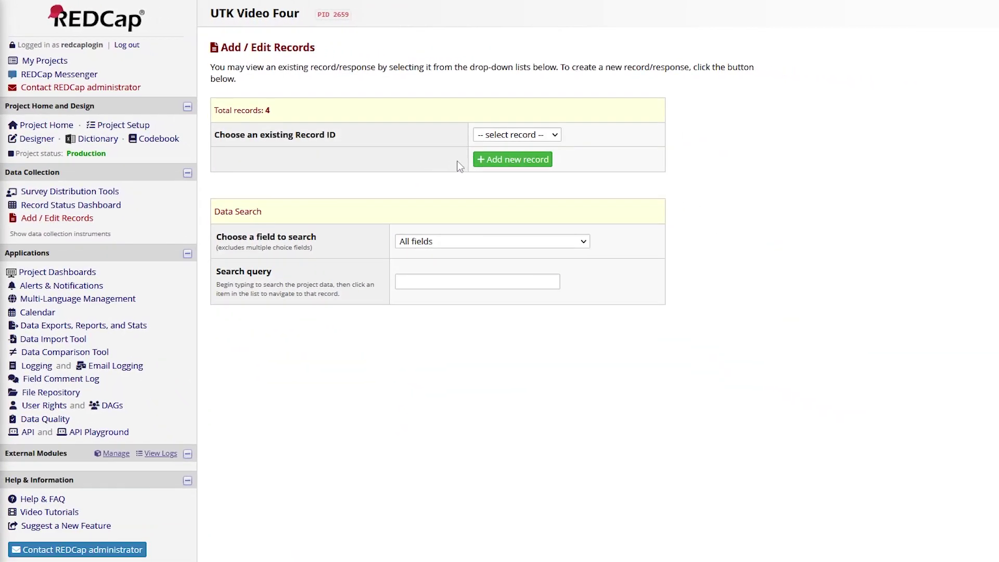
left_click(544, 167)
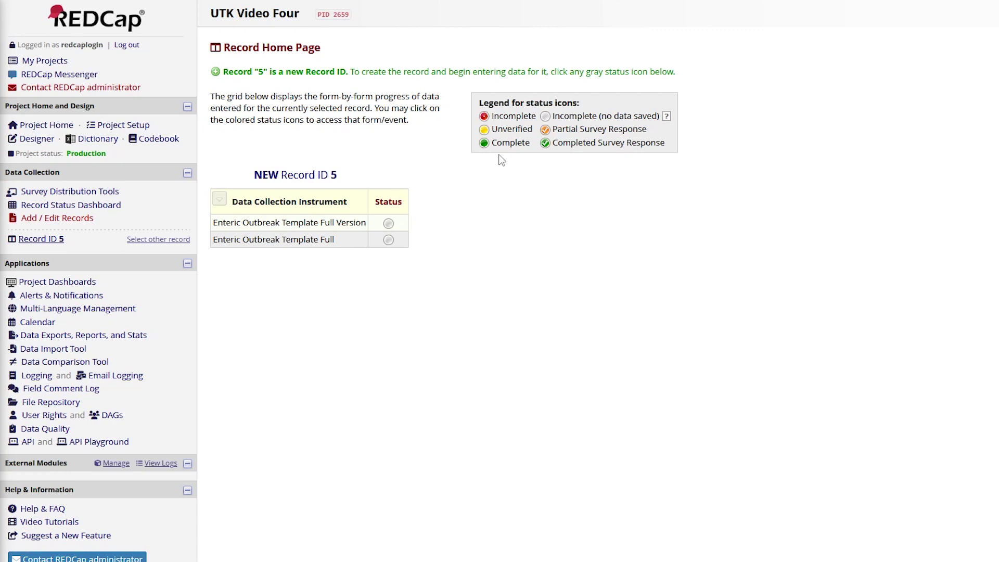
Open record 5's Enteric Outbreak form and review its data access group choices without picking one.
left_click(388, 224)
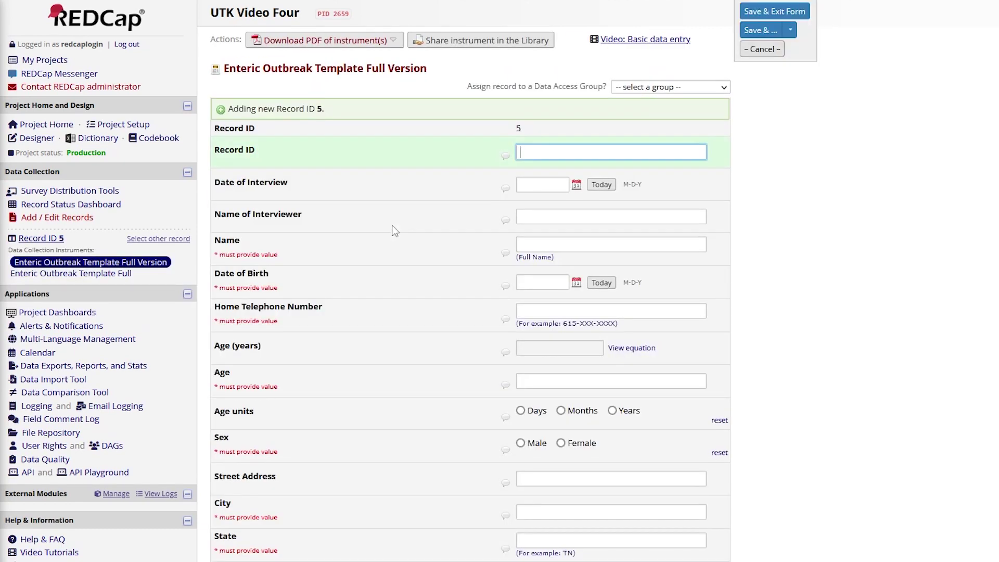
left_click(708, 89)
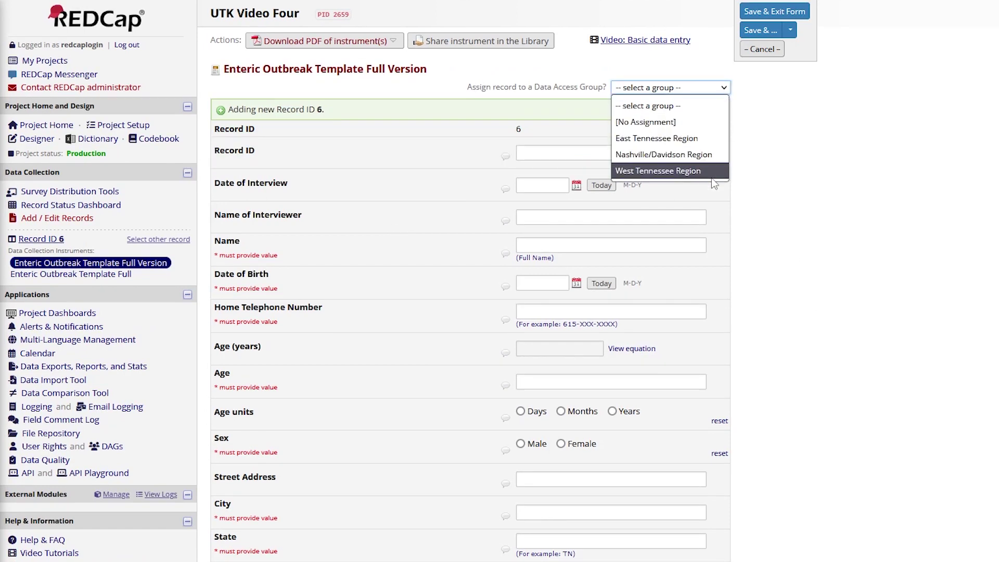
left_click(742, 185)
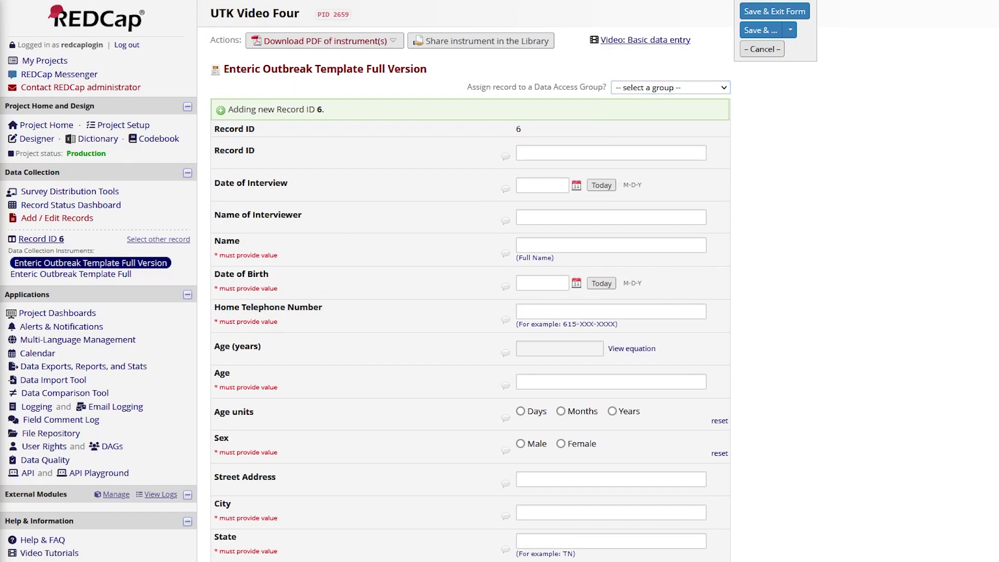
scroll(468, 281, "down", 5)
scroll(469, 282, "down", 10)
scroll(469, 282, "down", 10)
scroll(468, 281, "down", 10)
scroll(468, 281, "down", 10)
scroll(468, 281, "down", 10)
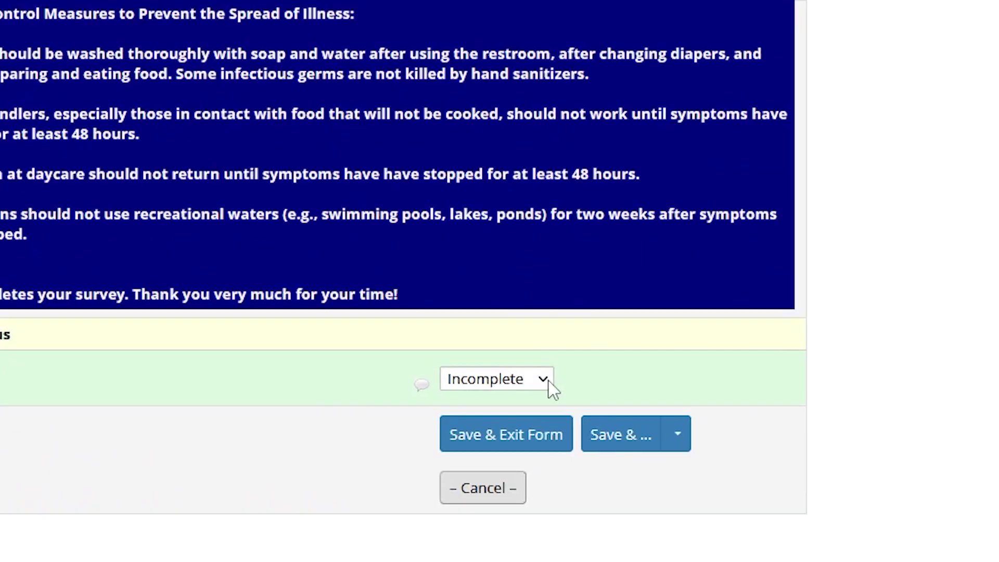
Set the form status to Complete, save and exit, then return to Add / Edit Records.
left_click(575, 464)
left_click(519, 469)
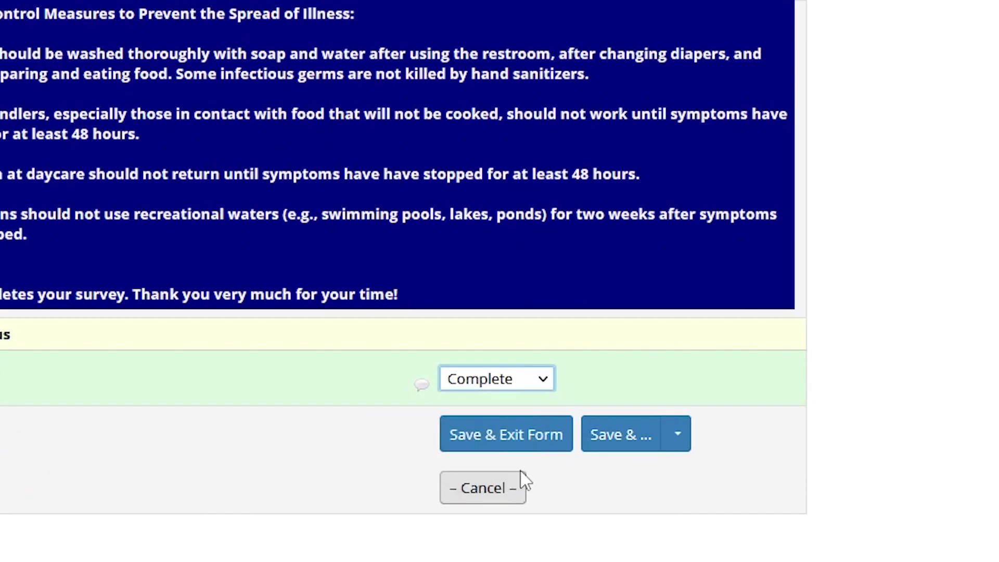
left_click(550, 437)
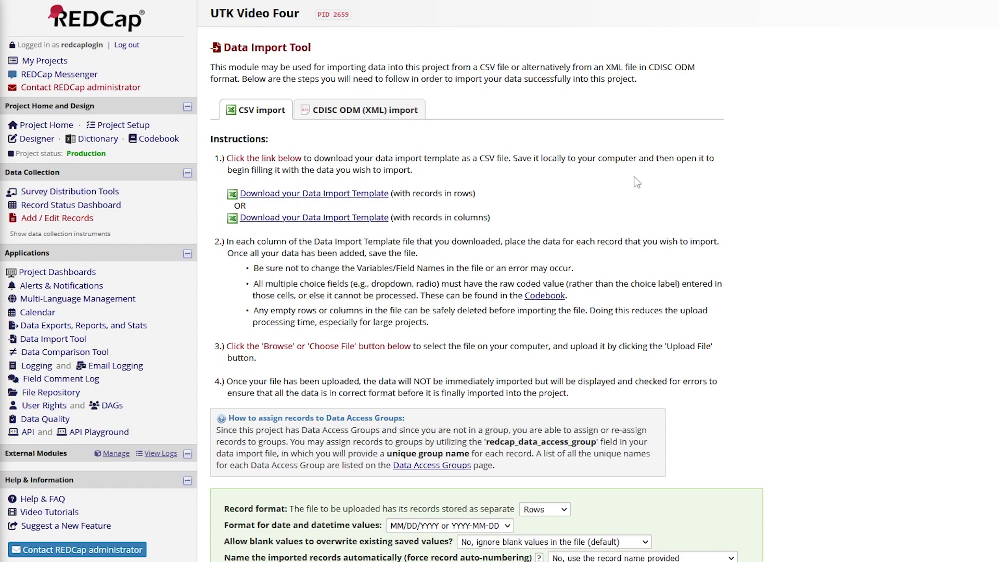
left_click(67, 224)
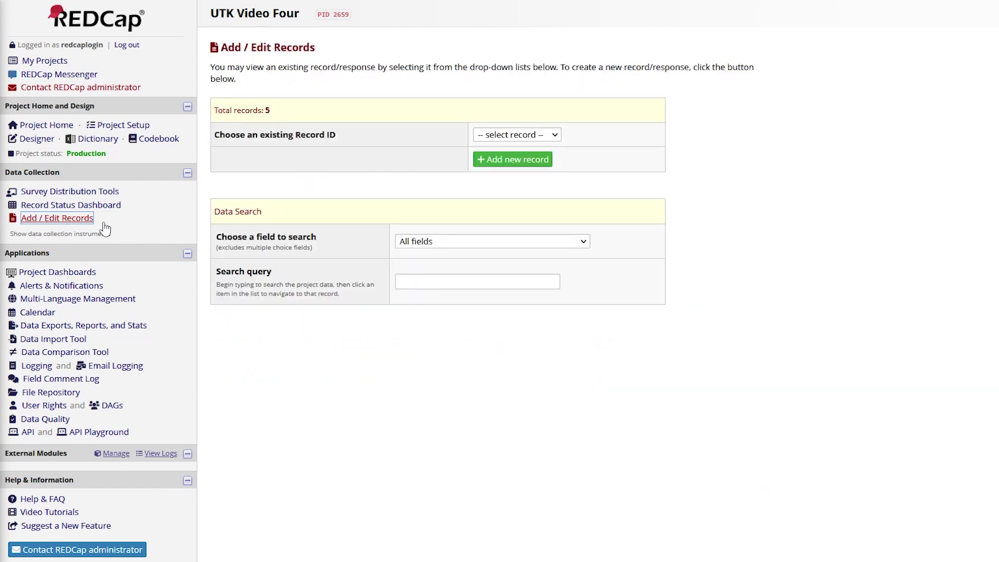
Browse the existing Record ID list without choosing one, then open the Record Status Dashboard.
left_click(534, 279)
left_click(575, 152)
left_click(559, 136)
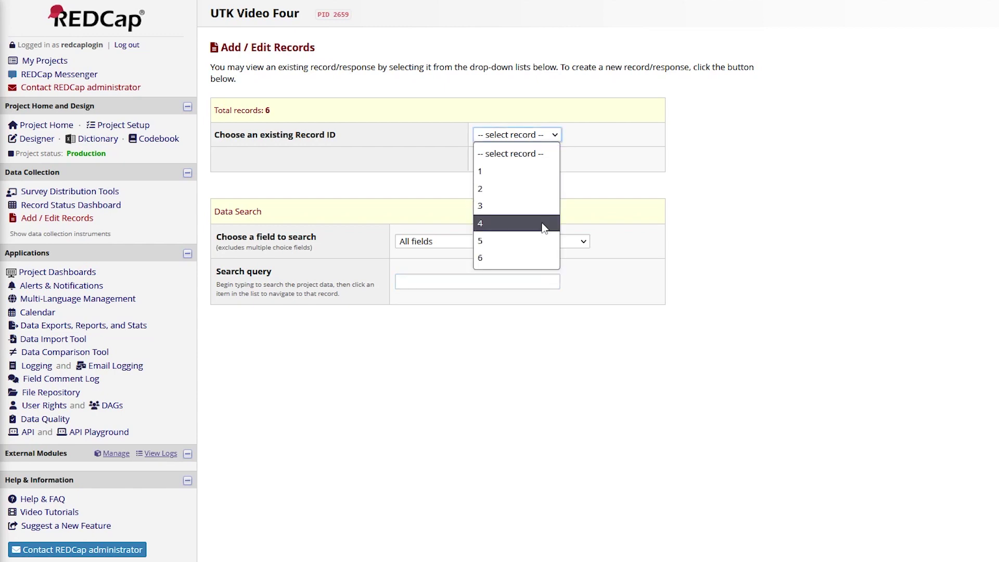
left_click(577, 188)
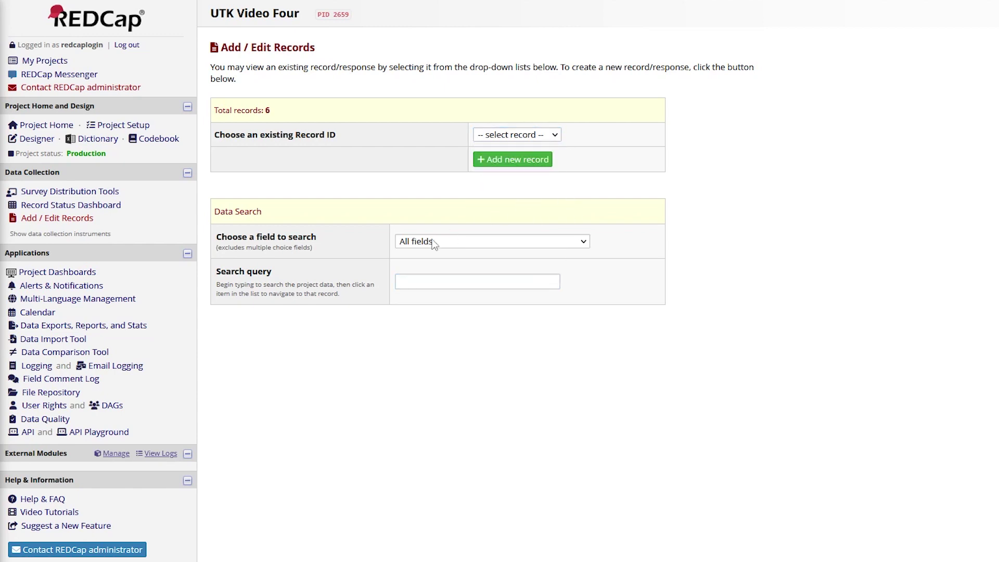
left_click_drag(217, 272, 264, 269)
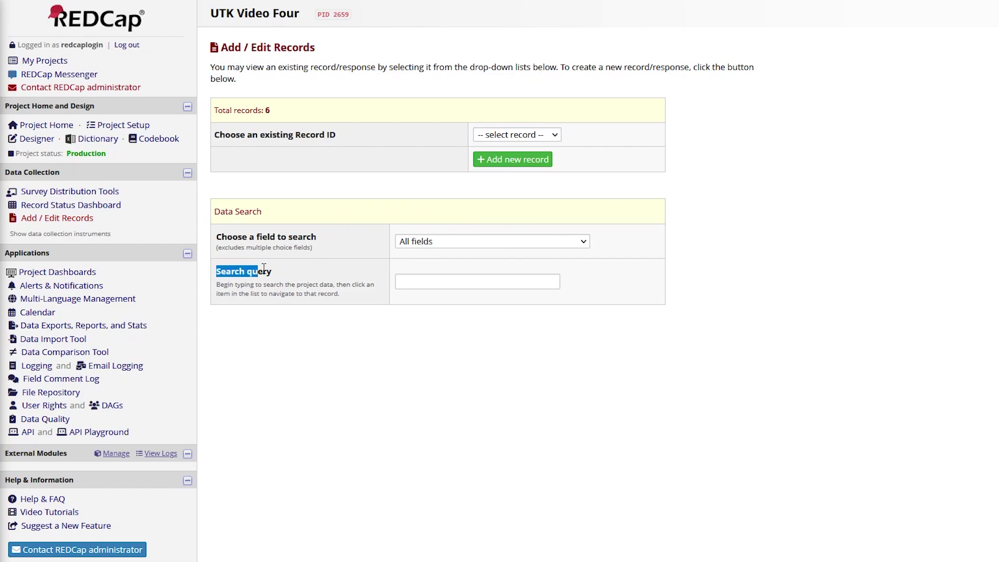
left_click(294, 267)
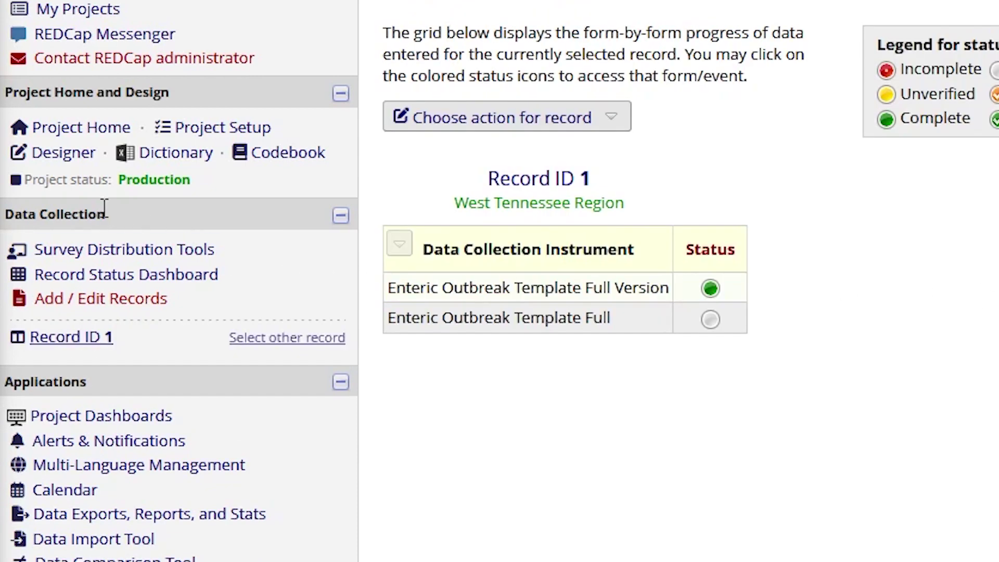
left_click(146, 273)
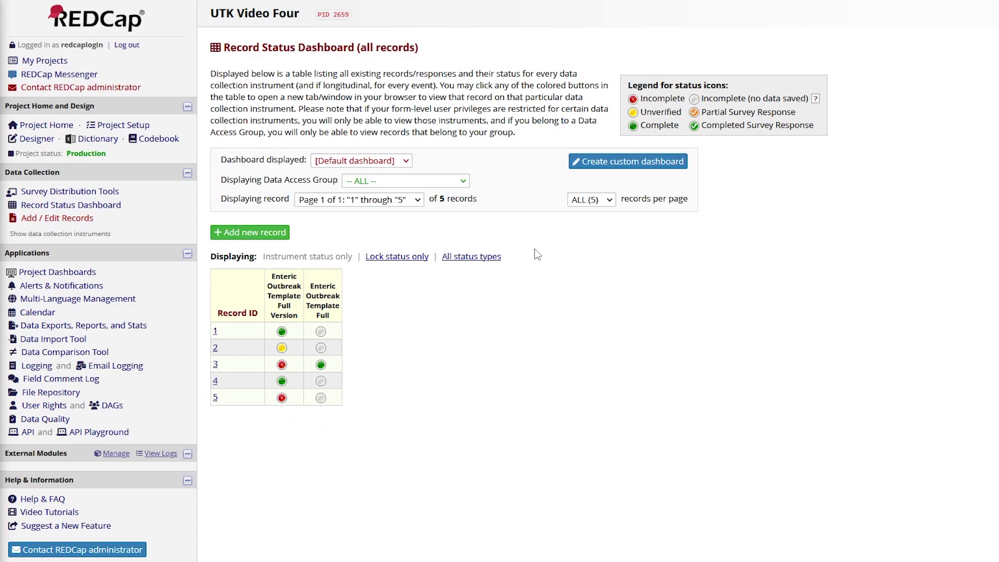
mouse_move(494, 141)
left_mouse_down()
mouse_move(624, 141)
mouse_move(679, 154)
left_mouse_up()
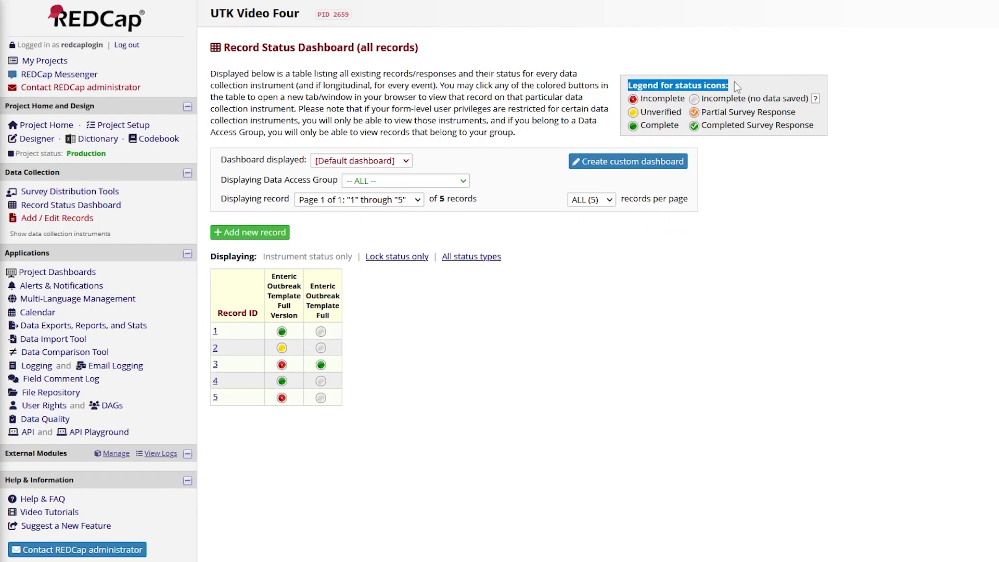
left_click(734, 84)
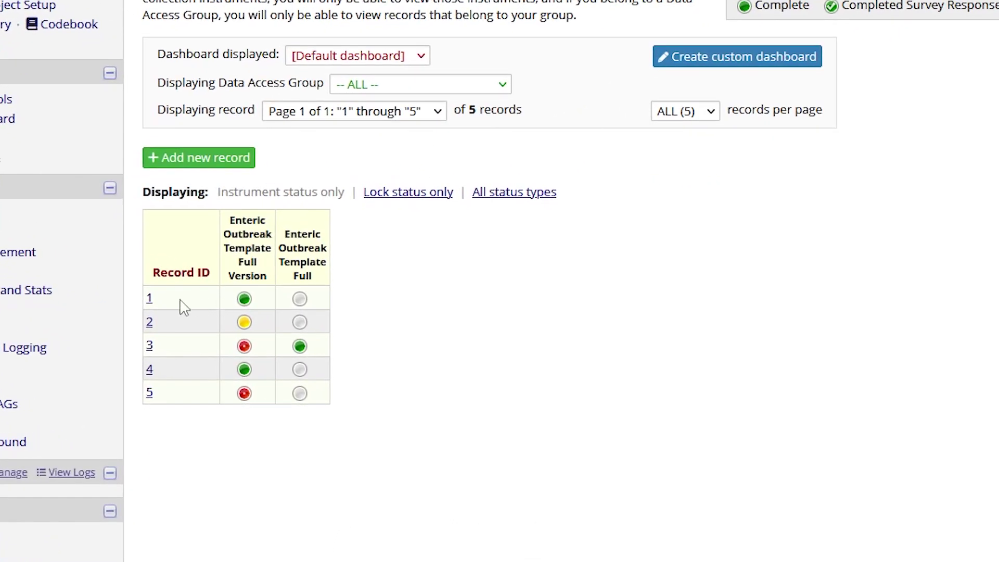
left_click(150, 347)
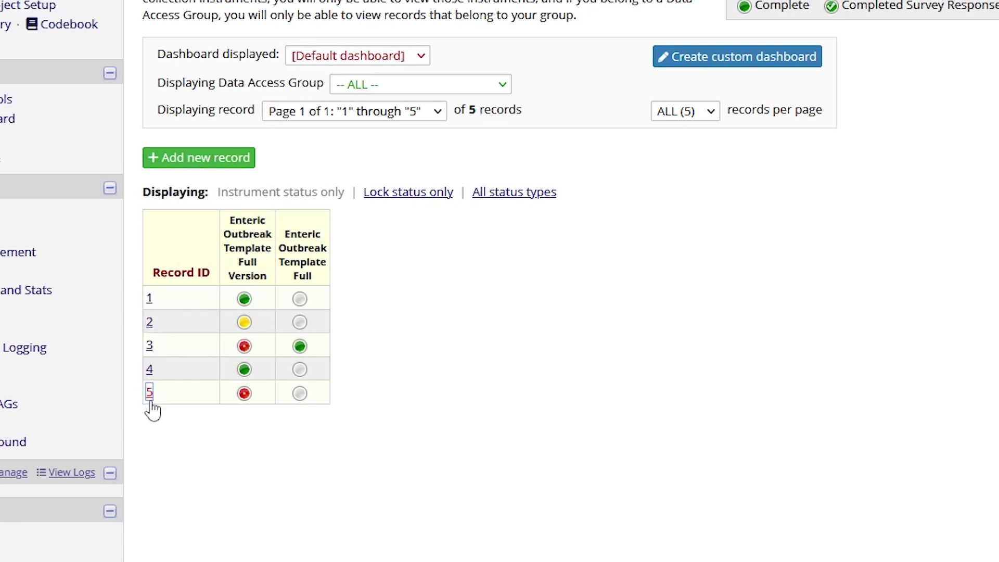